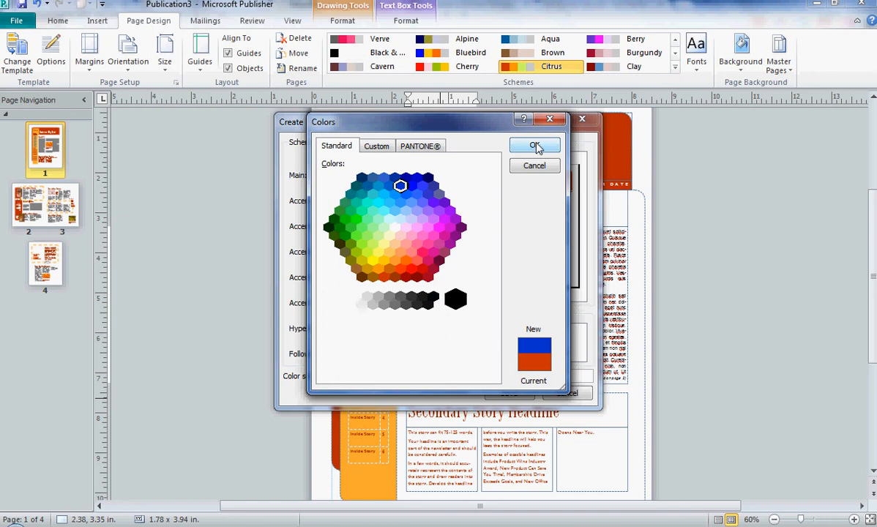
Confirm blue as the new Accent 1 colour in the custom colour scheme
{"action": "left_click", "coordinate": [536, 146]}
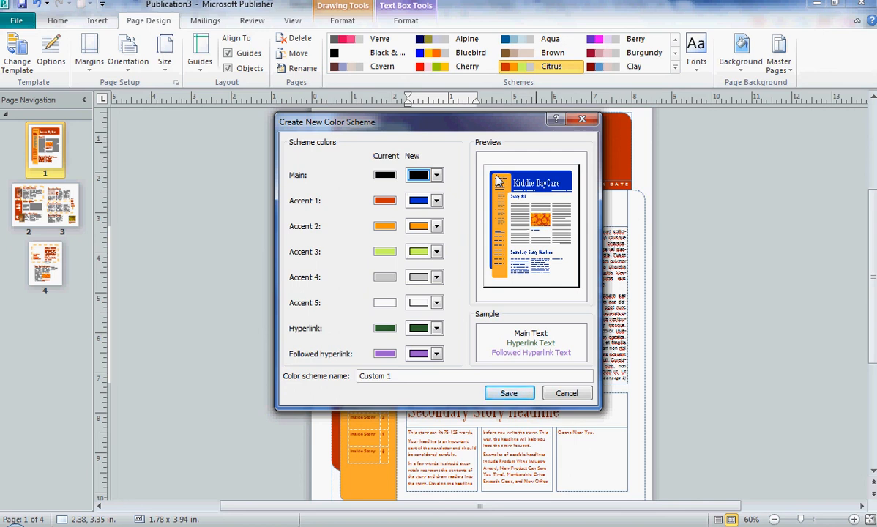
Change Accent 1 to red from the standard colour hexagon
{"action": "left_click", "coordinate": [433, 202]}
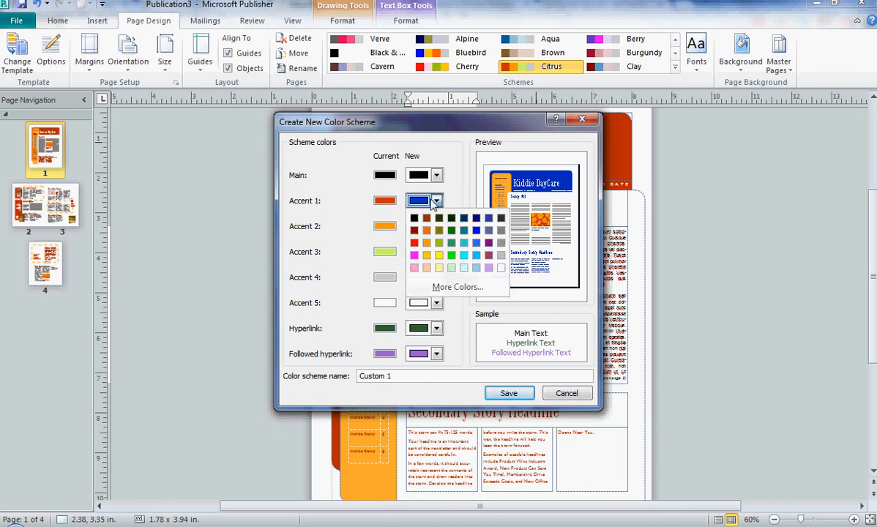
{"action": "left_click", "coordinate": [451, 287]}
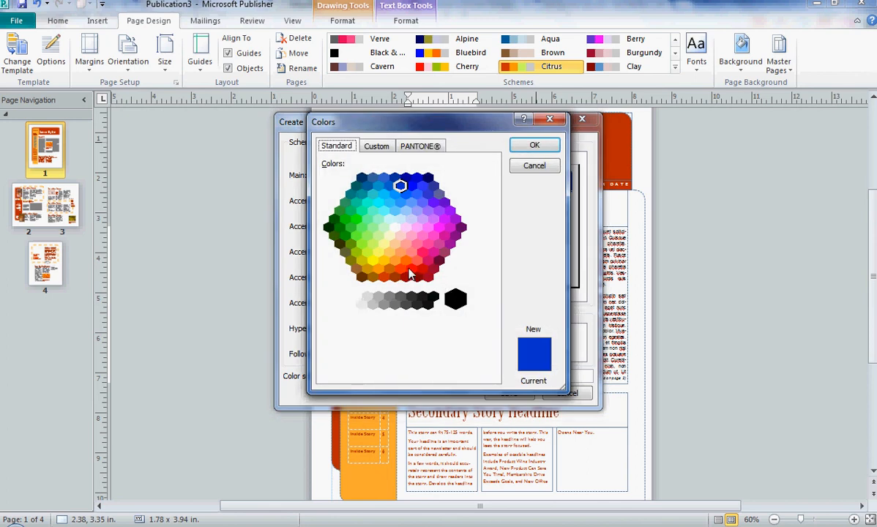
{"action": "left_click", "coordinate": [411, 268]}
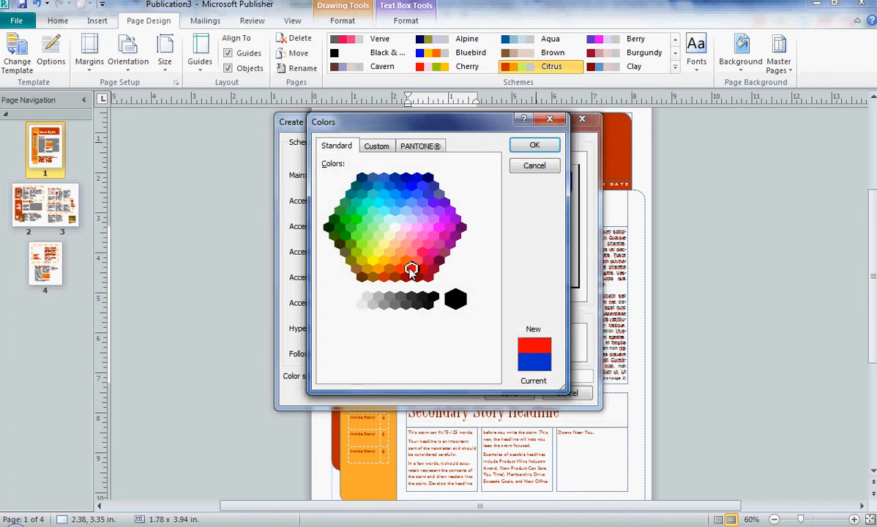
{"action": "left_click", "coordinate": [533, 146]}
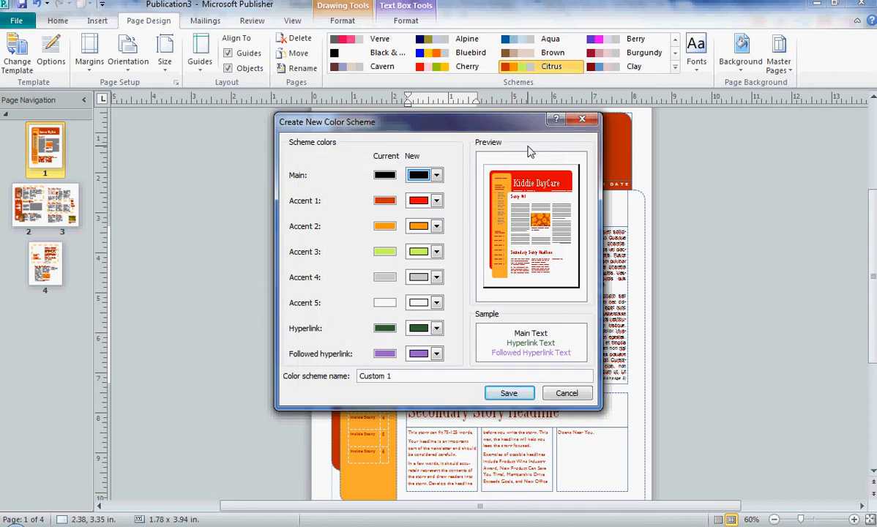
Change Accent 1 back to blue from the standard colour hexagon
{"action": "left_click", "coordinate": [436, 203]}
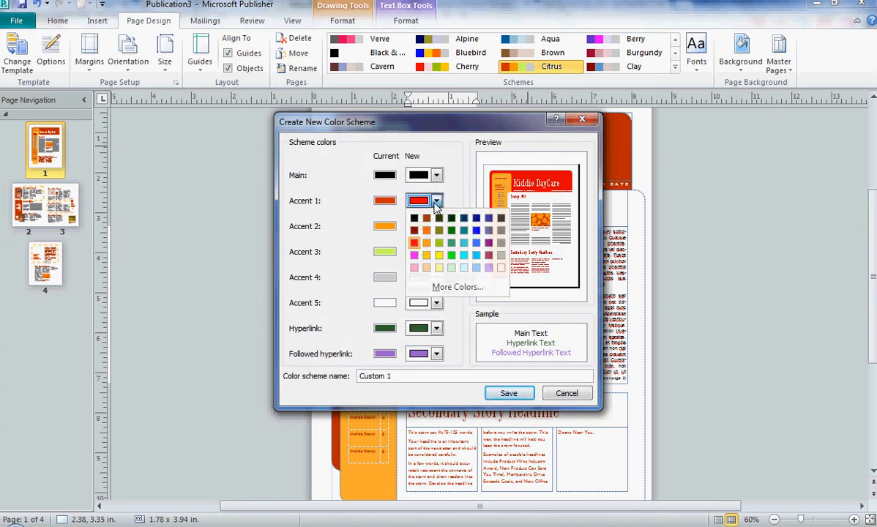
{"action": "left_click", "coordinate": [454, 286]}
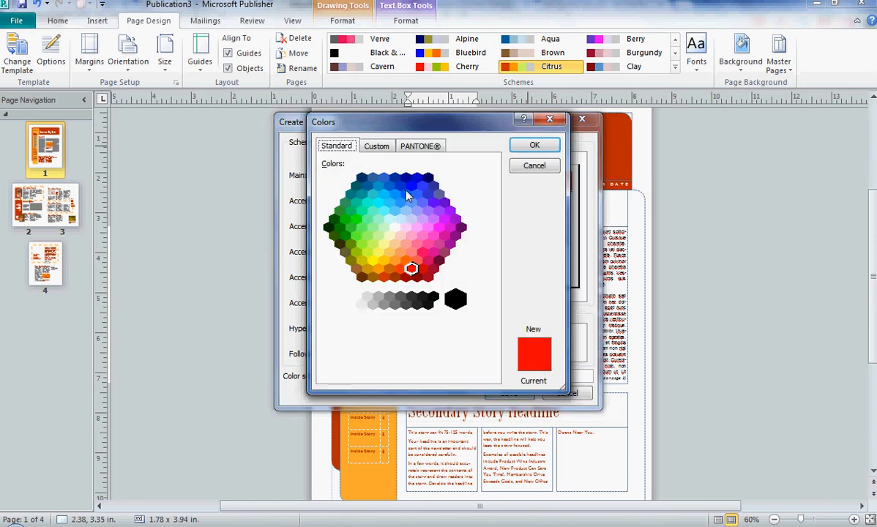
{"action": "left_click", "coordinate": [400, 185]}
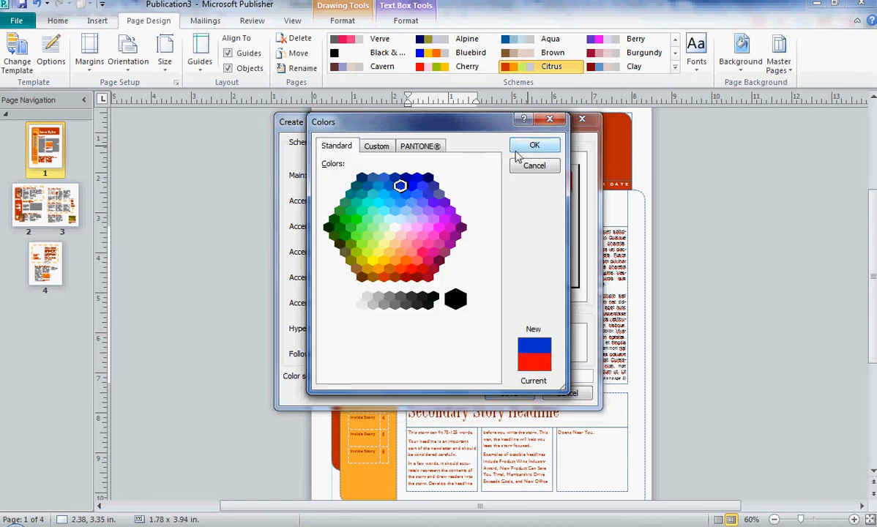
{"action": "left_click", "coordinate": [533, 145]}
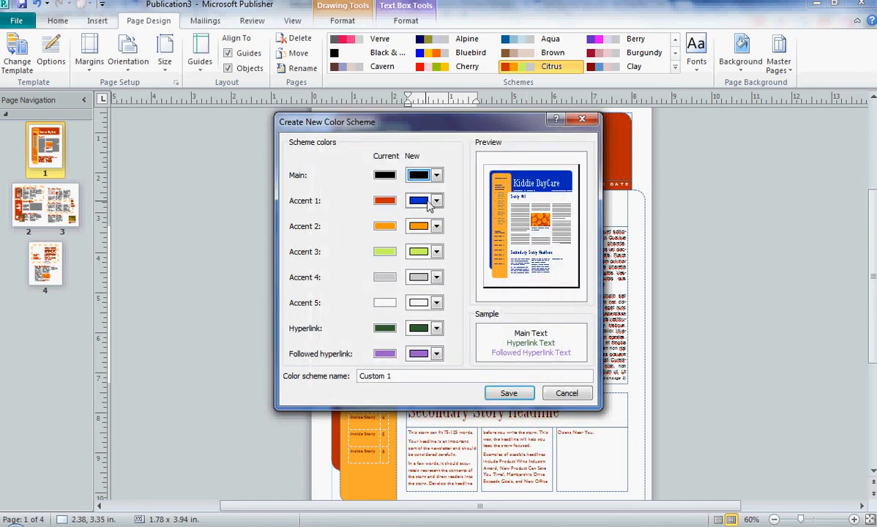
Change Accent 2 to red from the standard colour hexagon
{"action": "left_click", "coordinate": [436, 226]}
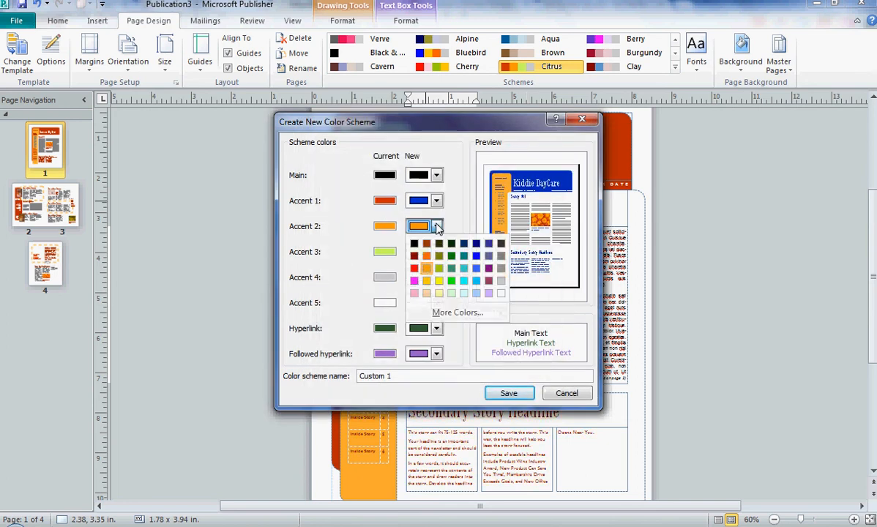
{"action": "left_click", "coordinate": [443, 312]}
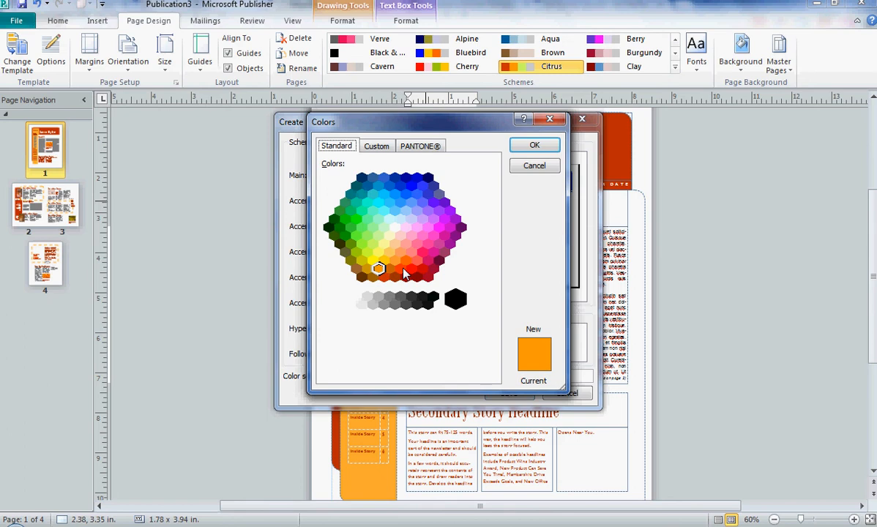
{"action": "left_click", "coordinate": [410, 269]}
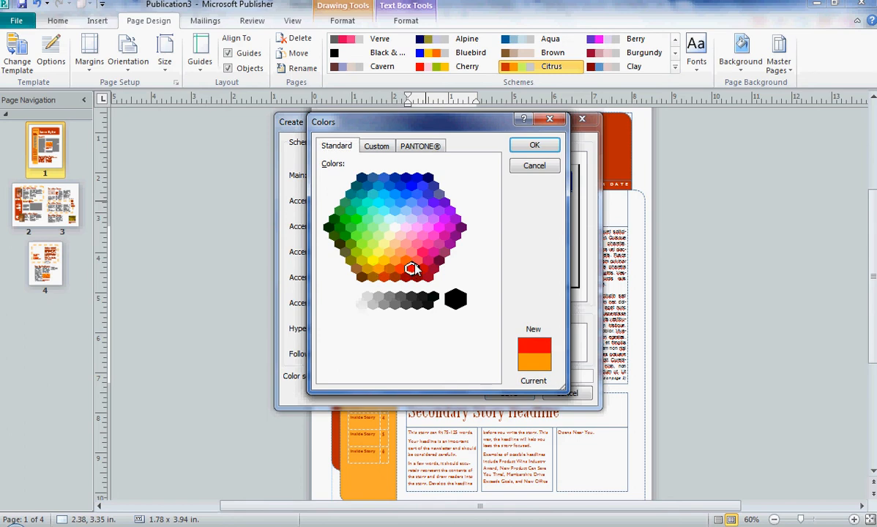
{"action": "left_click", "coordinate": [536, 147]}
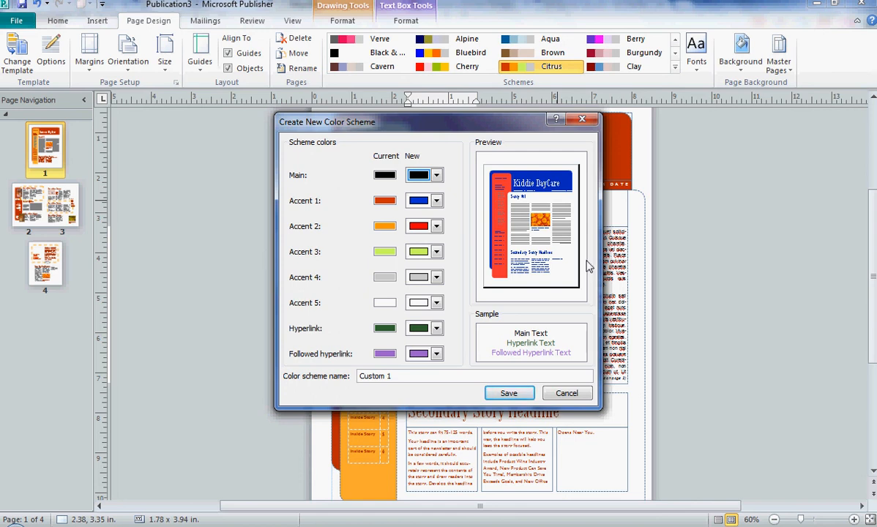
Set Accent 2 to Yellow
{"action": "left_click", "coordinate": [436, 226]}
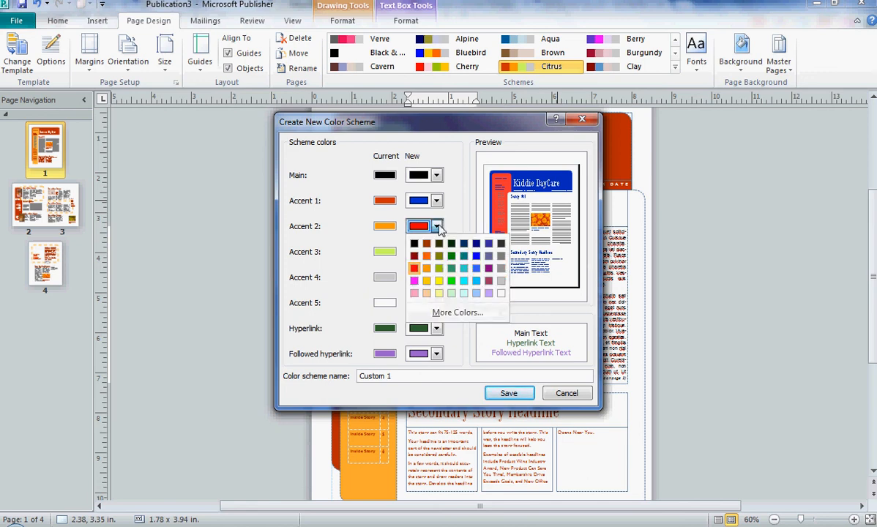
{"action": "left_click", "coordinate": [438, 281]}
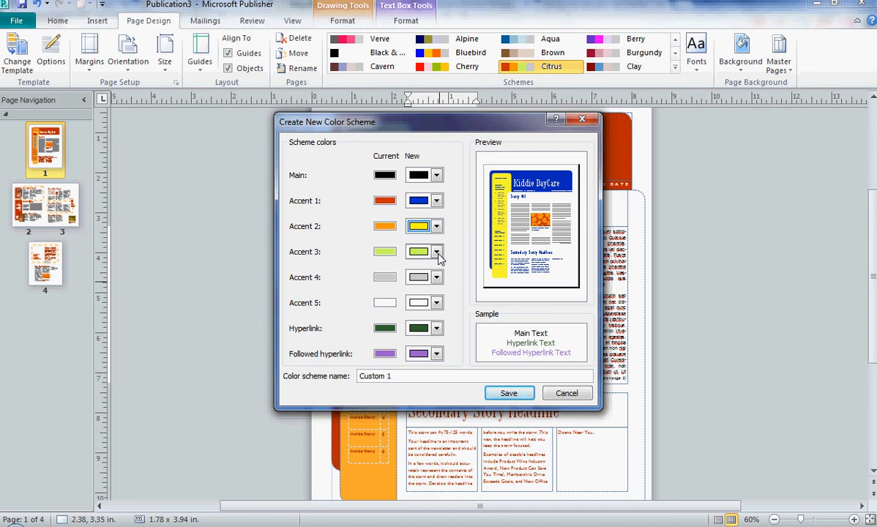
Set Accent 3 to red and save the Custom 1 colour scheme
{"action": "left_click", "coordinate": [436, 252]}
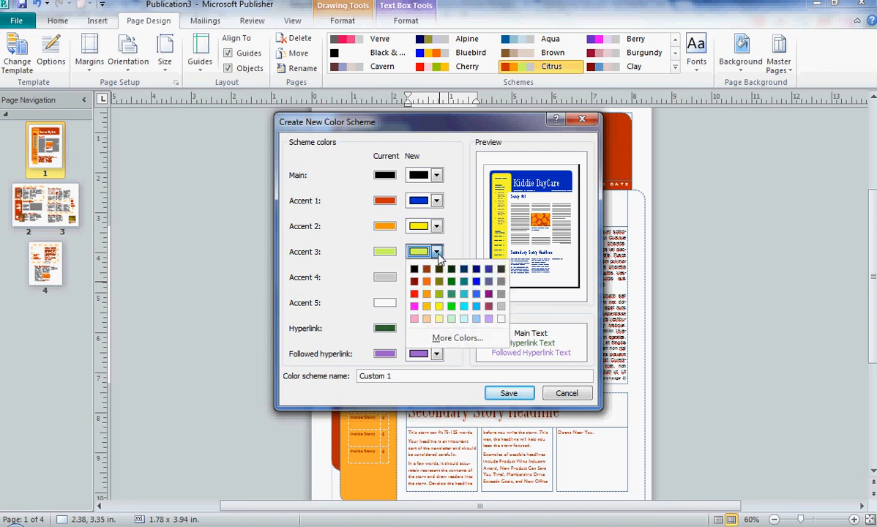
{"action": "left_click", "coordinate": [415, 294]}
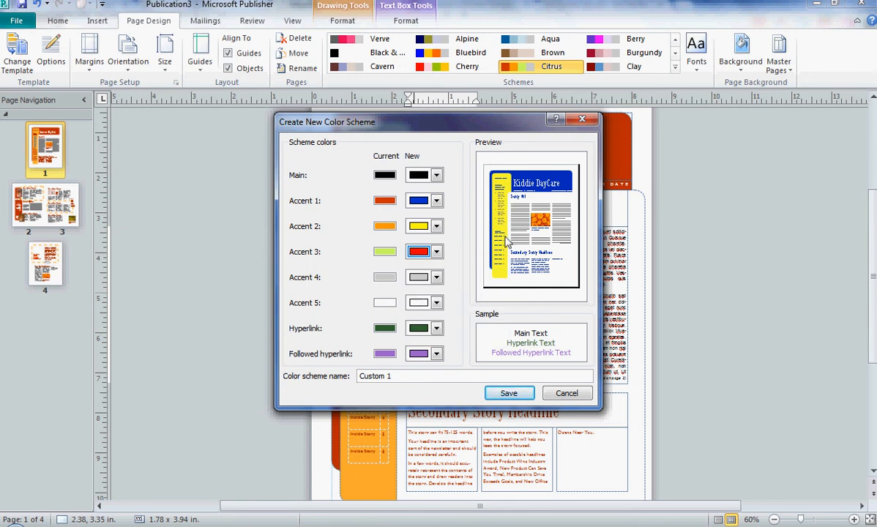
{"action": "left_click", "coordinate": [509, 393]}
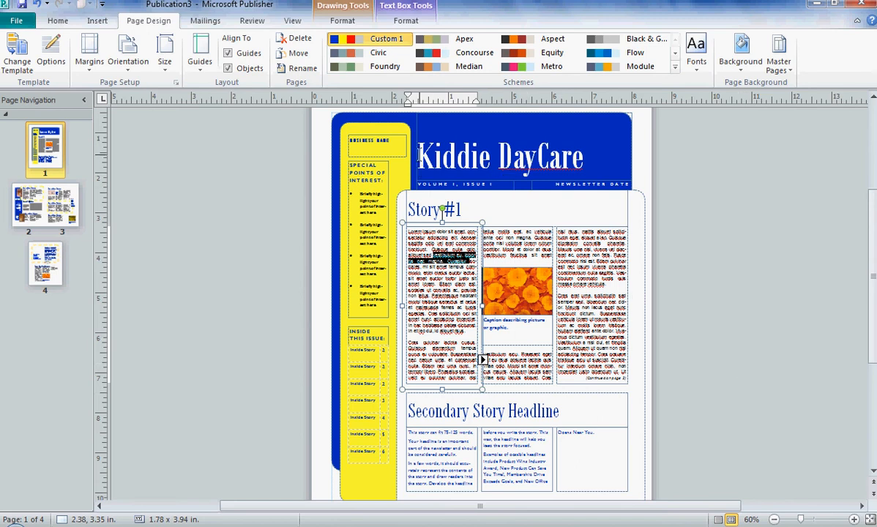
Colour the Kiddie DayCare title text with Accent 3 (Red), Lighter 40%
{"action": "left_click_drag", "start_coordinate": [418, 155], "coordinate": [583, 165]}
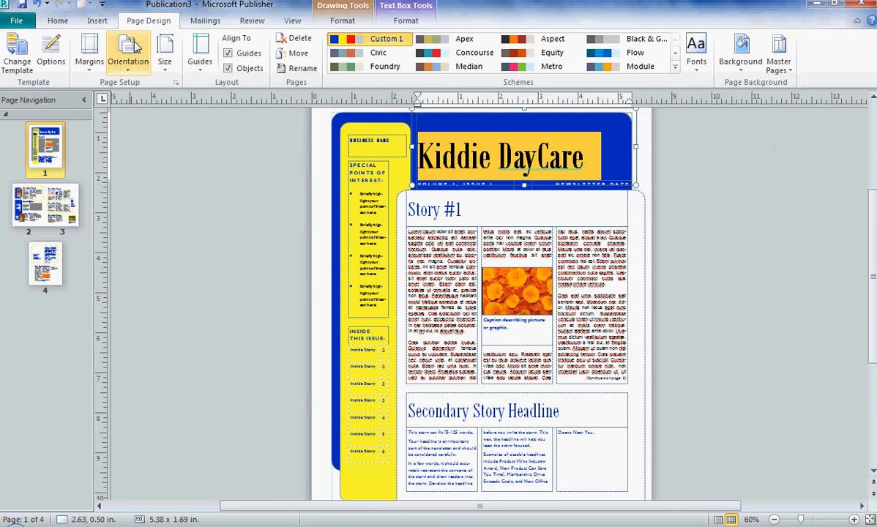
{"action": "left_click", "coordinate": [58, 20]}
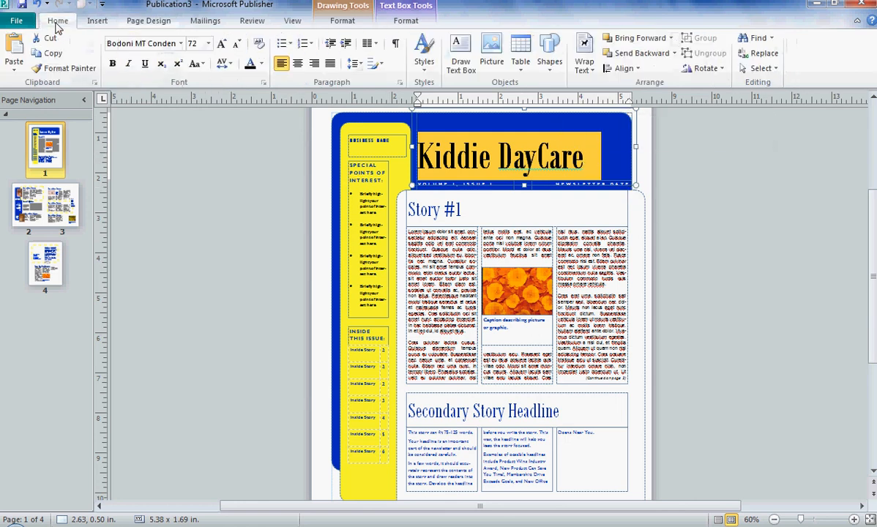
{"action": "left_click", "coordinate": [261, 64]}
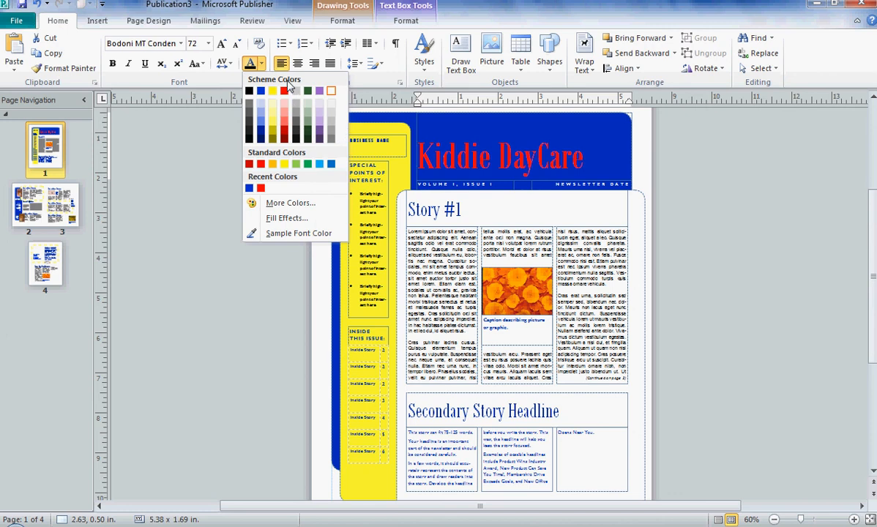
{"action": "left_click", "coordinate": [287, 124]}
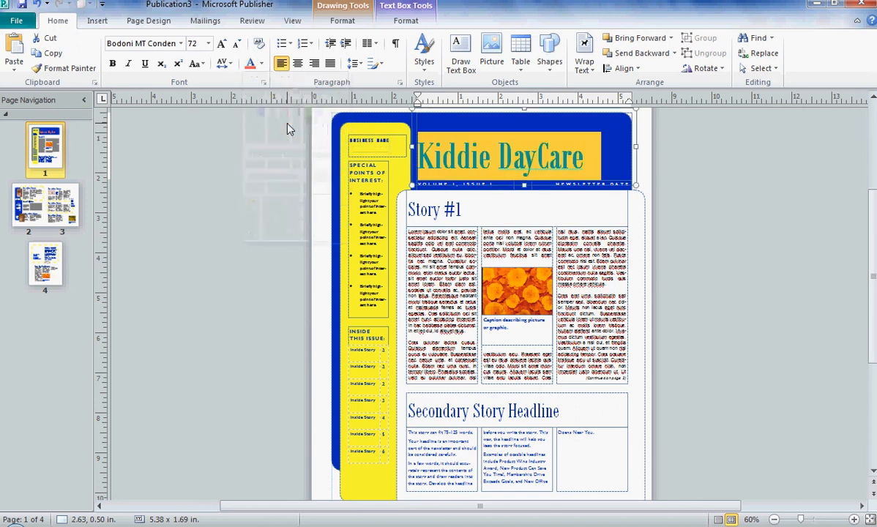
{"action": "left_click", "coordinate": [503, 150]}
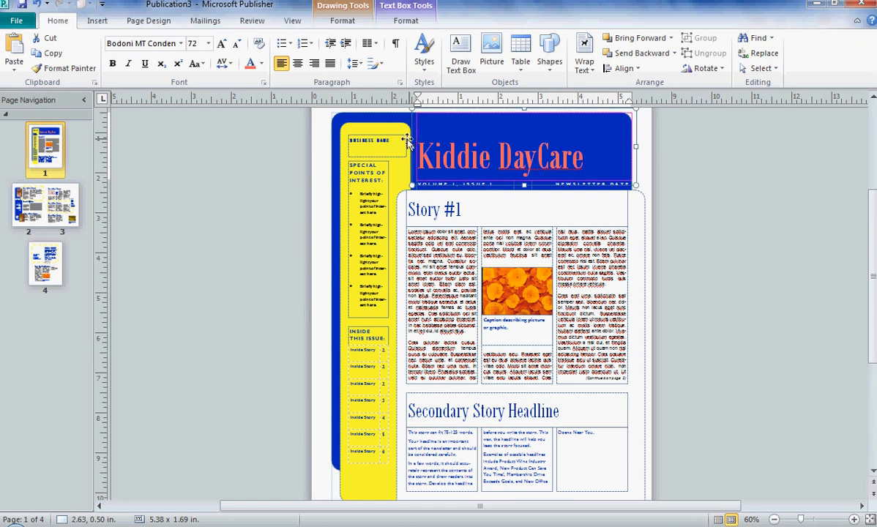
Colour the Business Name text with the red Accent 3 scheme colour
{"action": "left_click", "coordinate": [372, 141]}
{"action": "left_click_drag", "start_coordinate": [344, 141], "coordinate": [396, 141]}
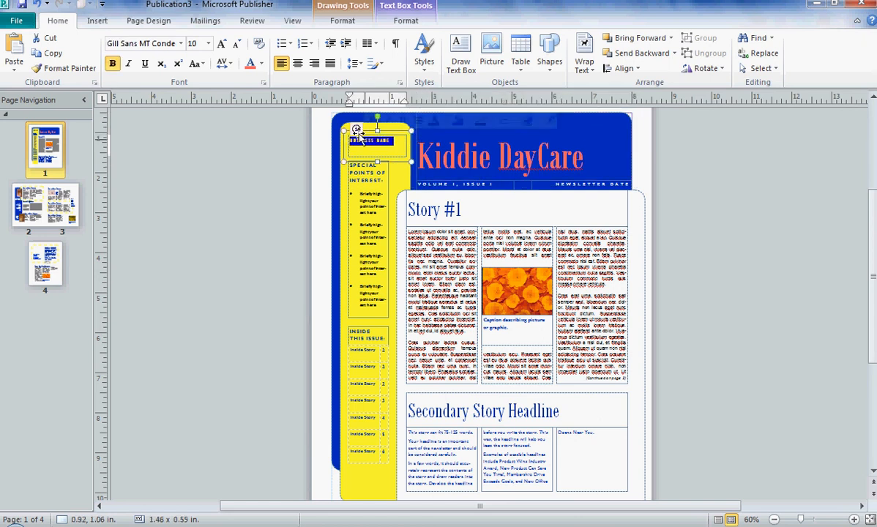
{"action": "left_click", "coordinate": [261, 63]}
{"action": "left_click", "coordinate": [284, 90]}
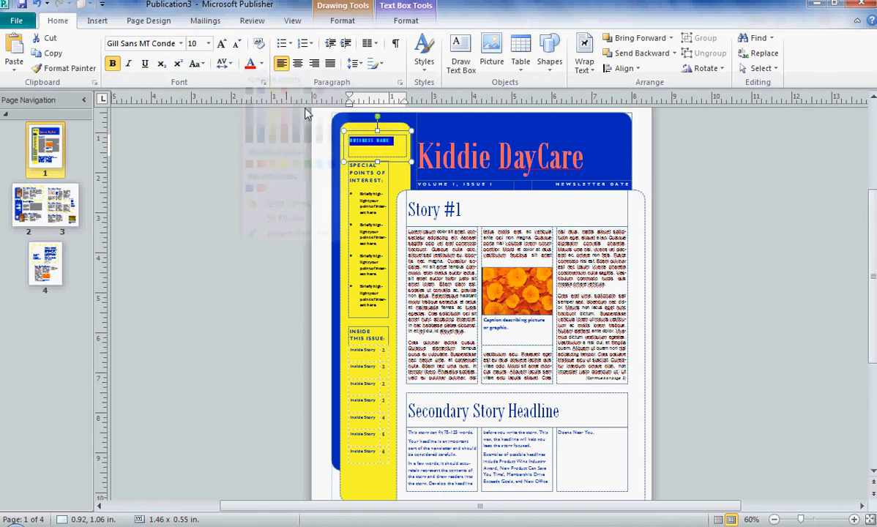
Colour the Special Points of Interest heading and bullet text red
{"action": "left_click_drag", "start_coordinate": [349, 164], "coordinate": [360, 189]}
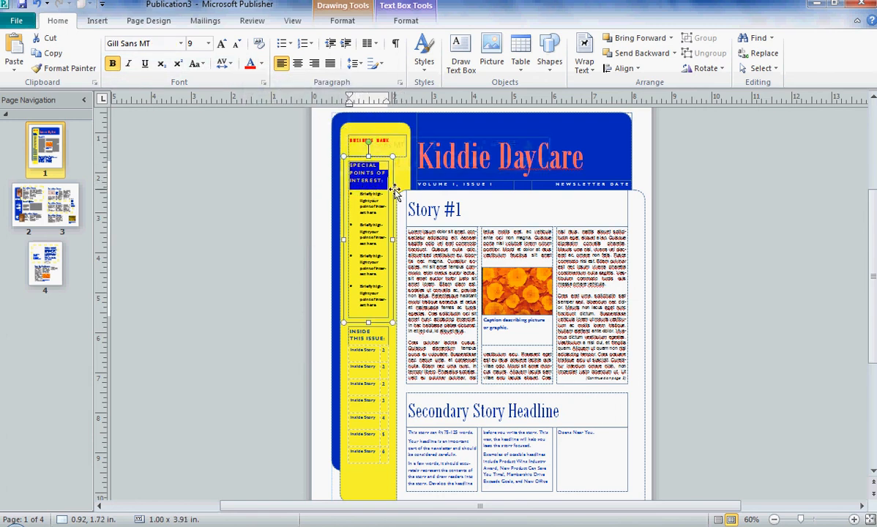
{"action": "left_click", "coordinate": [855, 519]}
{"action": "left_click", "coordinate": [854, 519]}
{"action": "left_click", "coordinate": [855, 519]}
{"action": "left_click", "coordinate": [854, 519]}
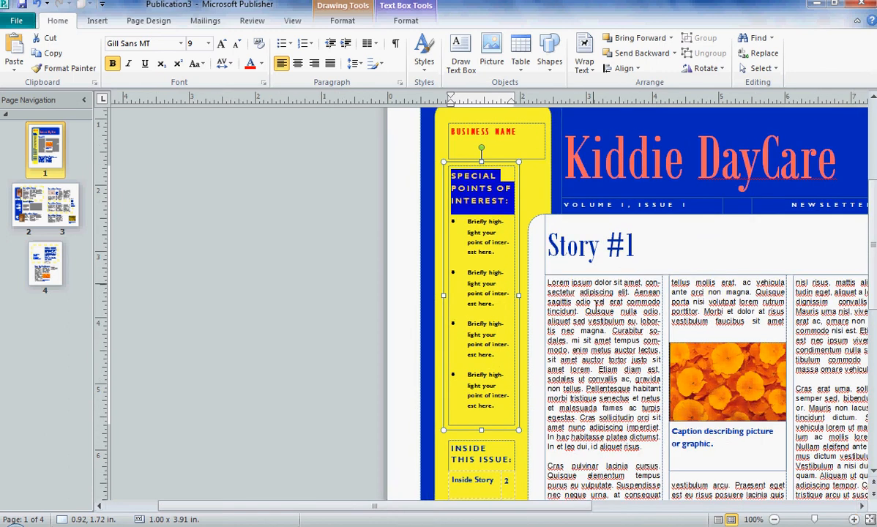
{"action": "left_click", "coordinate": [475, 243]}
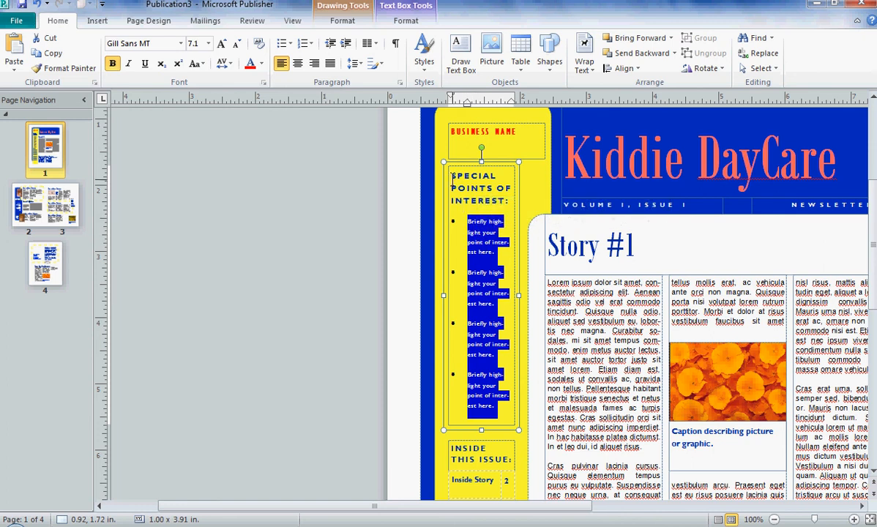
{"action": "left_click_drag", "start_coordinate": [452, 178], "coordinate": [510, 370]}
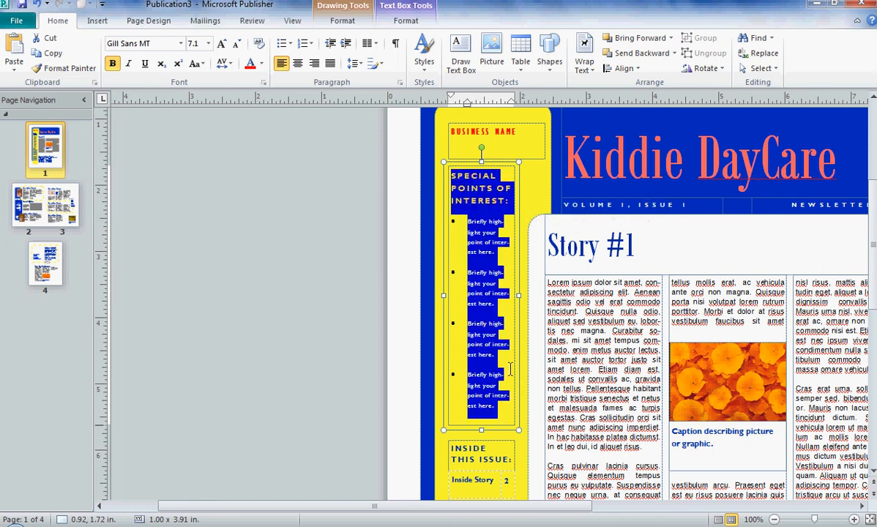
{"action": "left_click", "coordinate": [250, 66]}
Colour the Inside This Issue heading and story list red
{"action": "scroll", "coordinate": [417, 244], "scroll_direction": "down", "scroll_amount": 5}
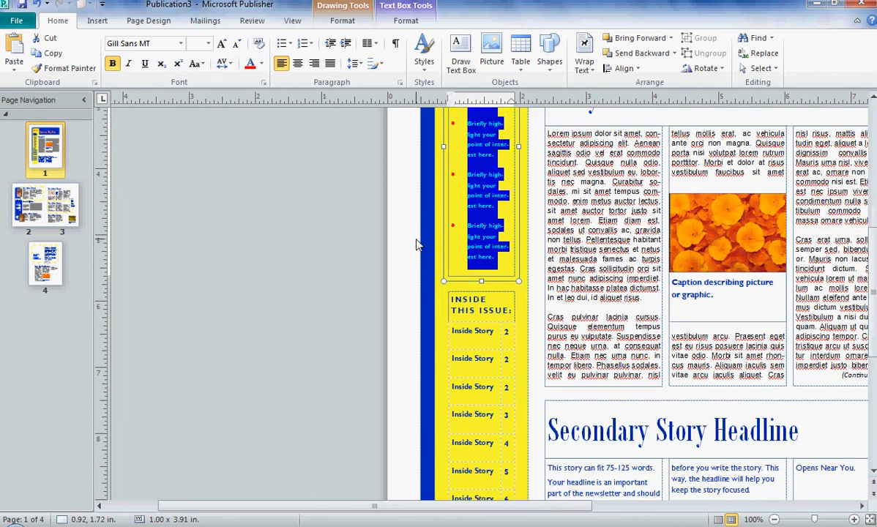
{"action": "scroll", "coordinate": [416, 245], "scroll_direction": "down", "scroll_amount": 2}
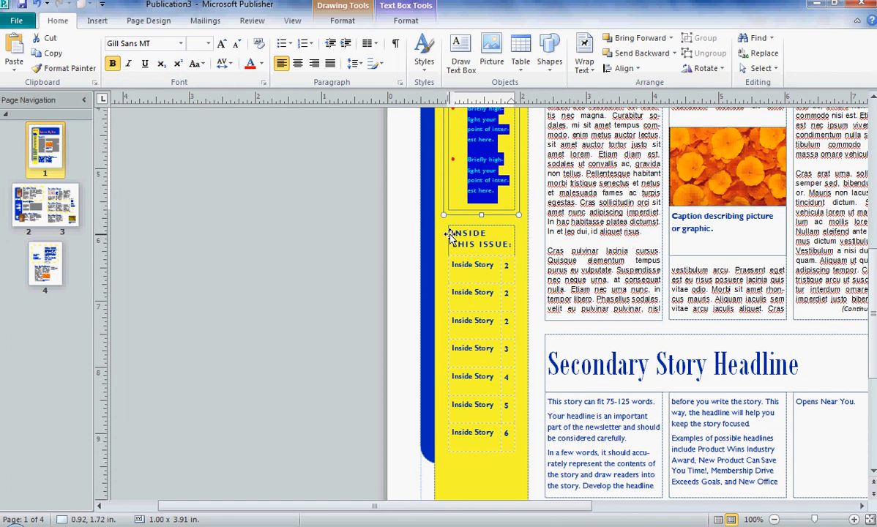
{"action": "left_click", "coordinate": [451, 233]}
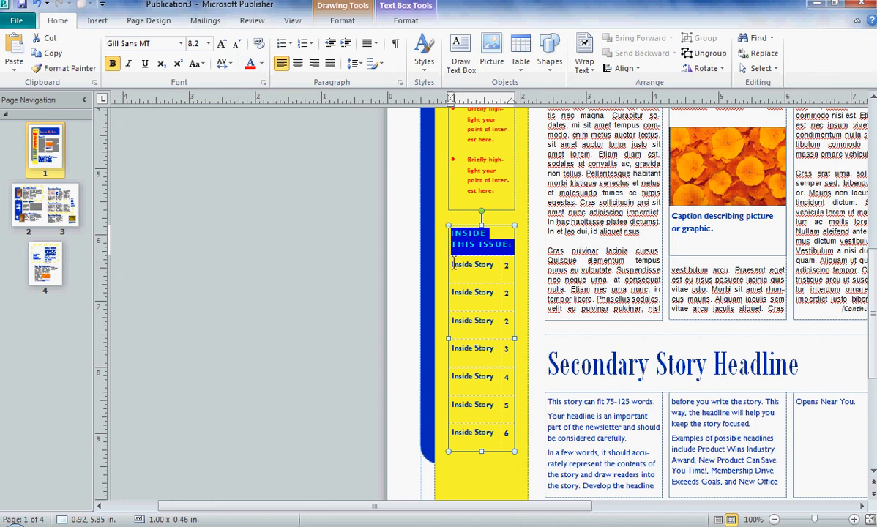
{"action": "mouse_move", "coordinate": [453, 265]}
{"action": "left_mouse_down"}
{"action": "mouse_move", "coordinate": [472, 274]}
{"action": "mouse_move", "coordinate": [545, 427]}
{"action": "left_mouse_up"}
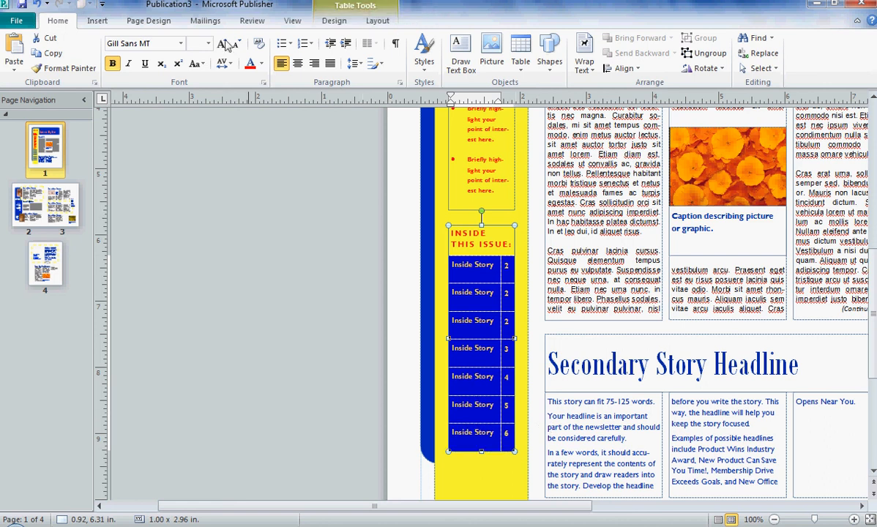
{"action": "left_click", "coordinate": [532, 245]}
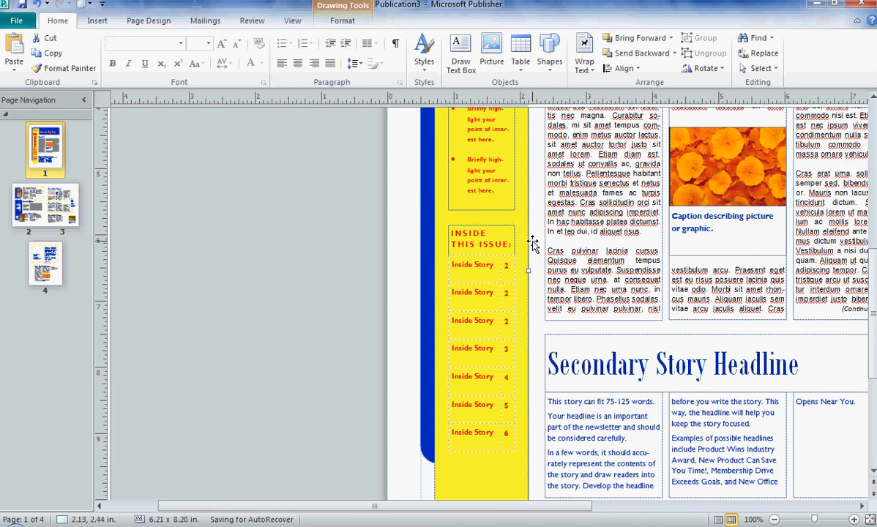
{"action": "scroll", "coordinate": [533, 245], "scroll_direction": "up", "scroll_amount": 3}
{"action": "scroll", "coordinate": [530, 242], "scroll_direction": "up", "scroll_amount": 2}
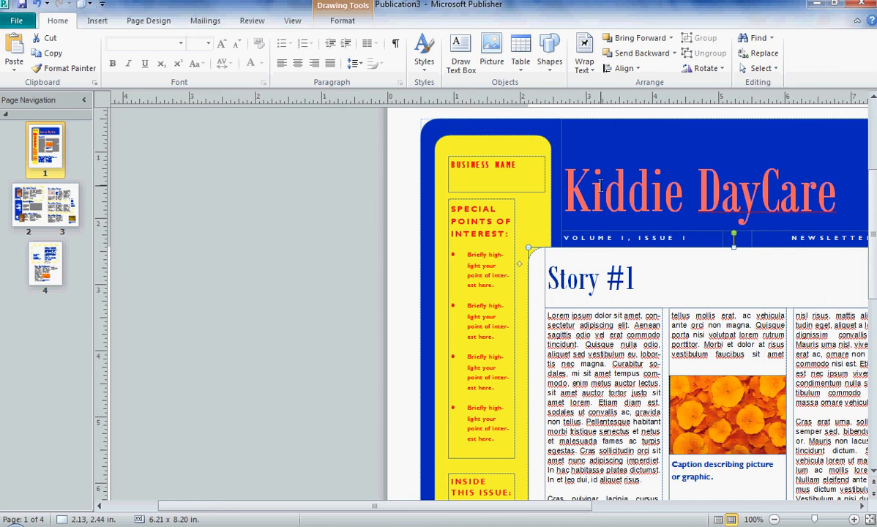
Recolour the Kiddie DayCare title text with the full-strength red Accent 3 scheme colour
{"action": "left_click_drag", "start_coordinate": [549, 187], "coordinate": [839, 186]}
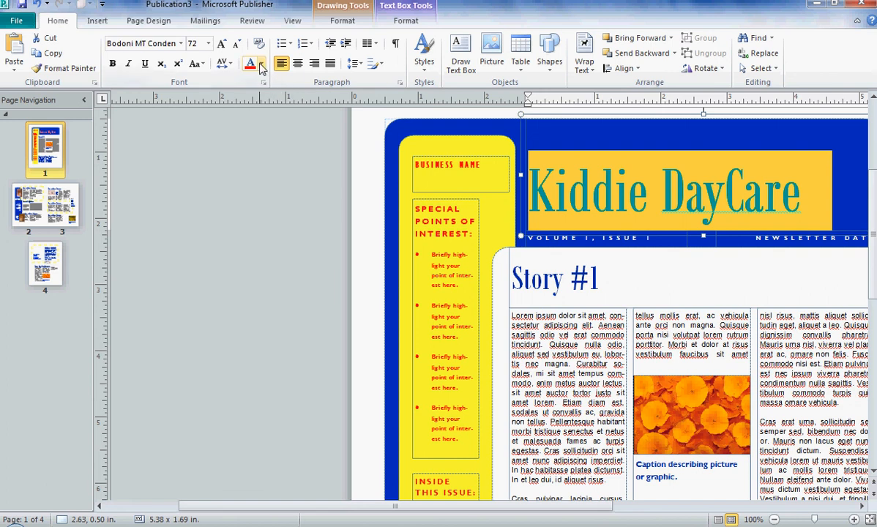
{"action": "left_click", "coordinate": [261, 66]}
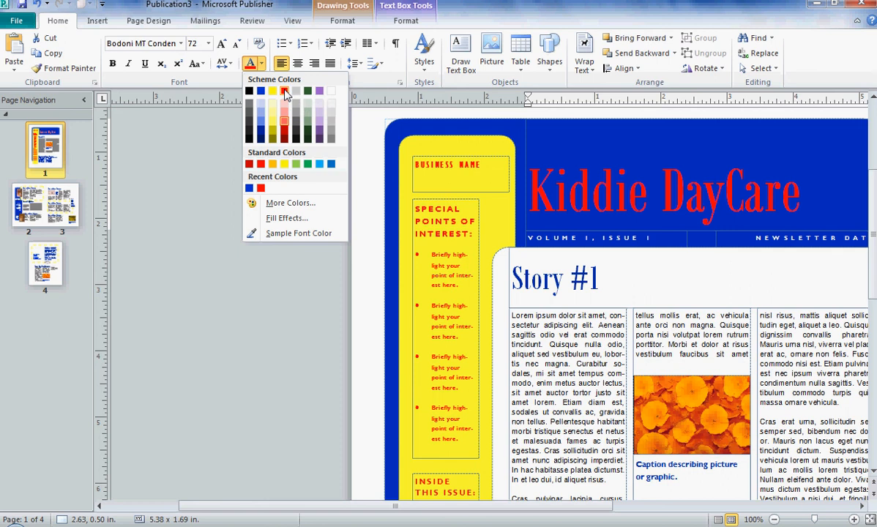
{"action": "left_click", "coordinate": [285, 91]}
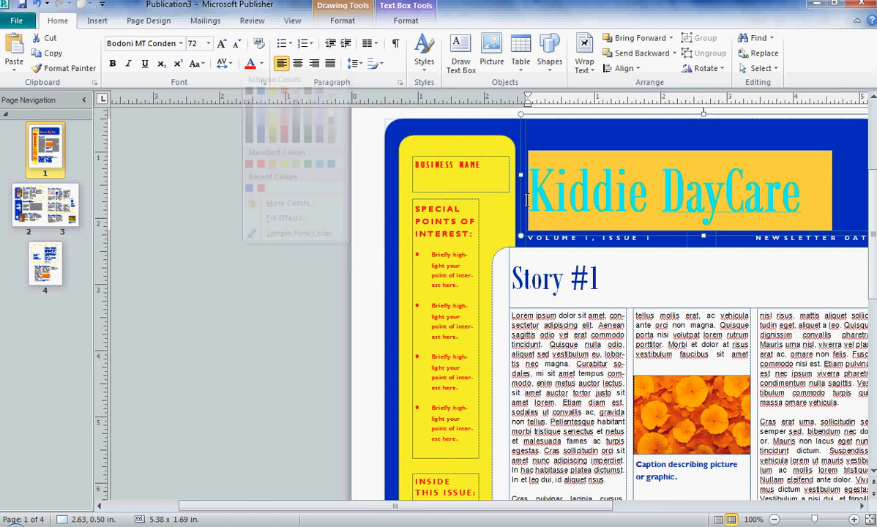
{"action": "left_click", "coordinate": [843, 206]}
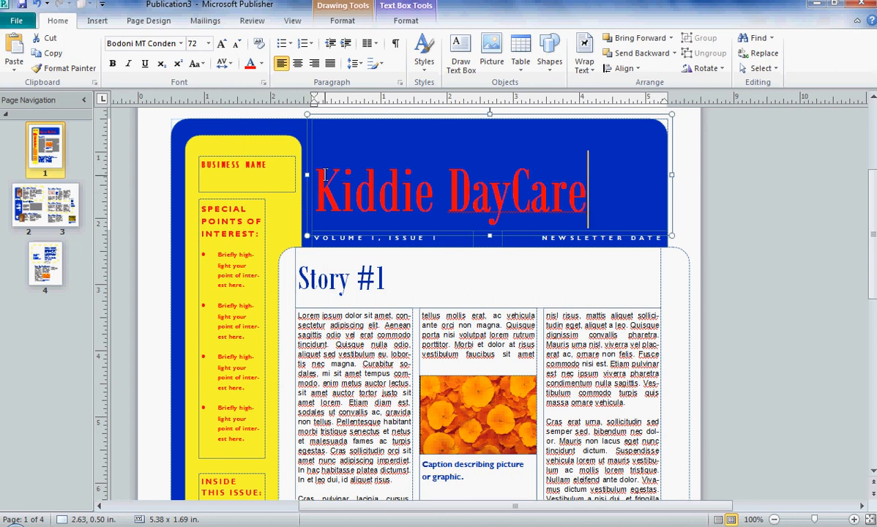
Try a Shadow text effect on the Kiddie DayCare title, then undo it
{"action": "left_click_drag", "start_coordinate": [313, 176], "coordinate": [601, 200]}
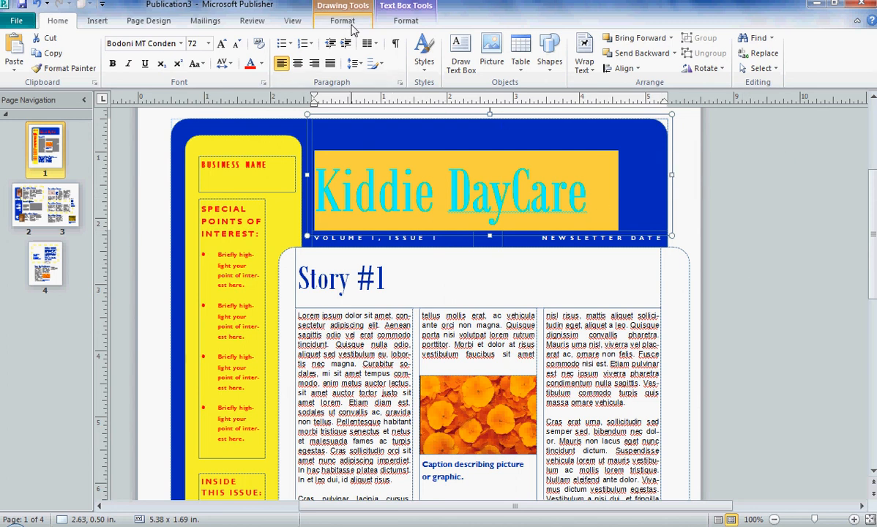
{"action": "left_click", "coordinate": [401, 23]}
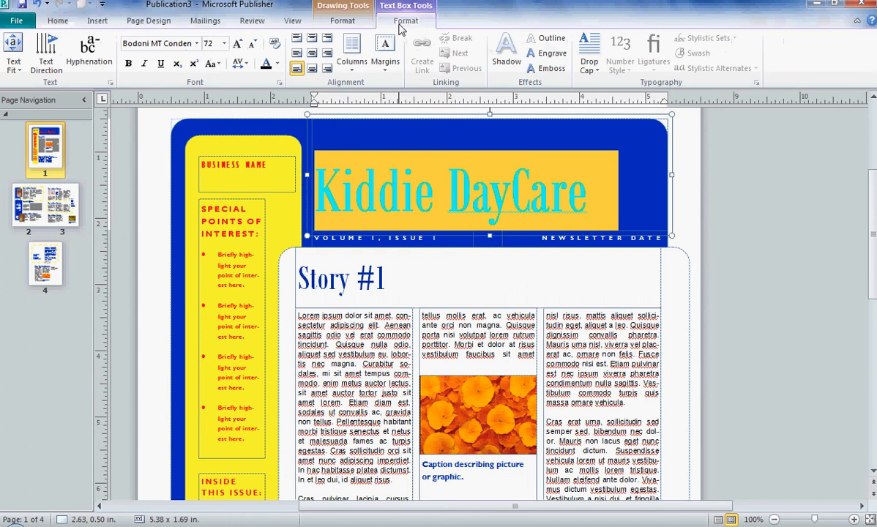
{"action": "left_click", "coordinate": [506, 63]}
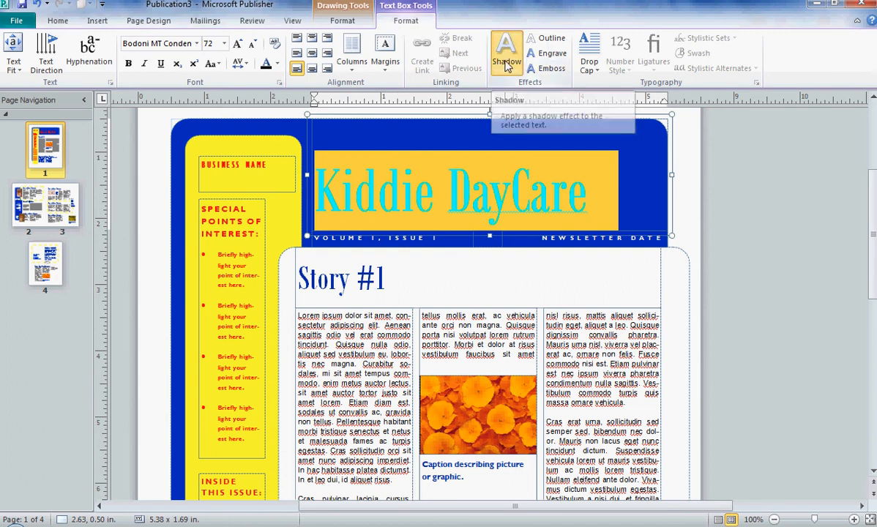
{"action": "left_click", "coordinate": [641, 199]}
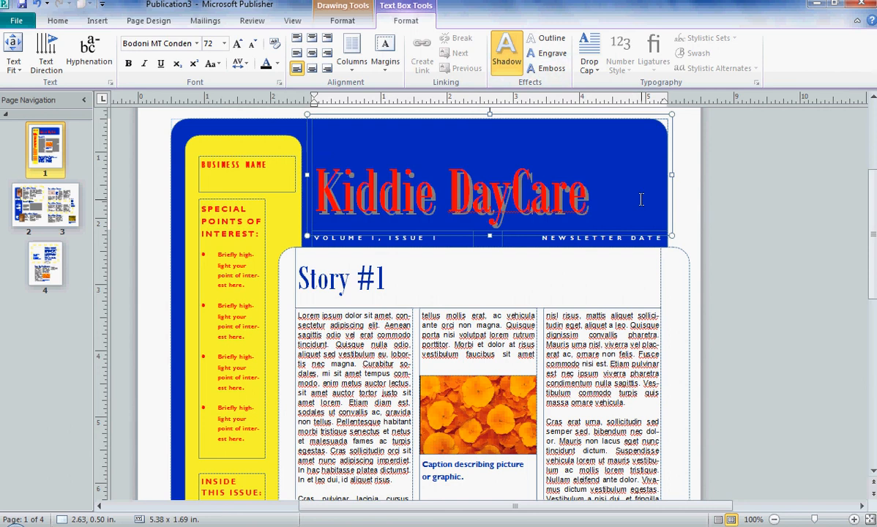
{"action": "left_click", "coordinate": [37, 6]}
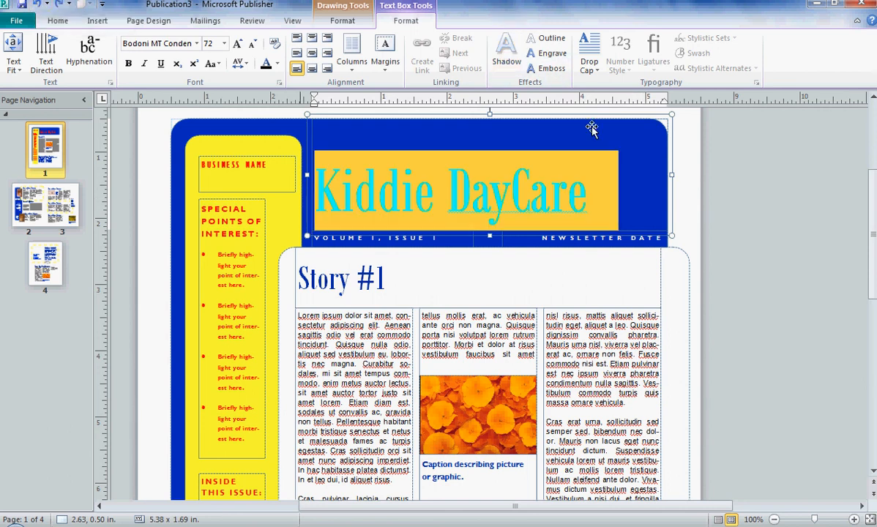
Apply the Emboss text effect to the Kiddie DayCare title
{"action": "left_click", "coordinate": [552, 71]}
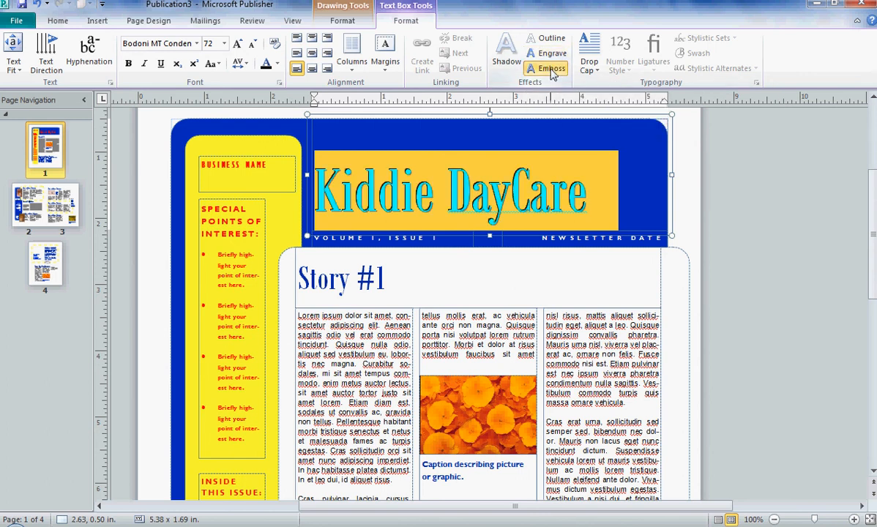
{"action": "left_click", "coordinate": [626, 188]}
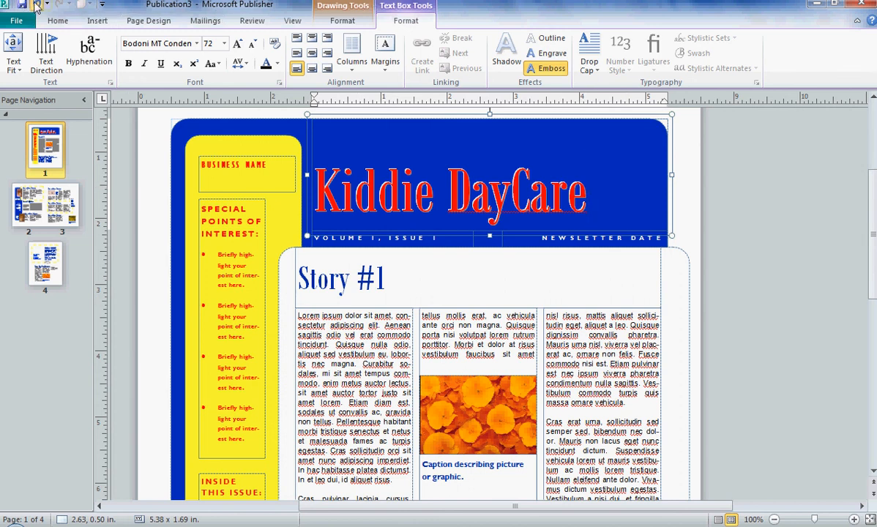
Select all the title text and apply the Engrave text effect instead
{"action": "key", "text": "ctrl+a"}
{"action": "left_click", "coordinate": [550, 53]}
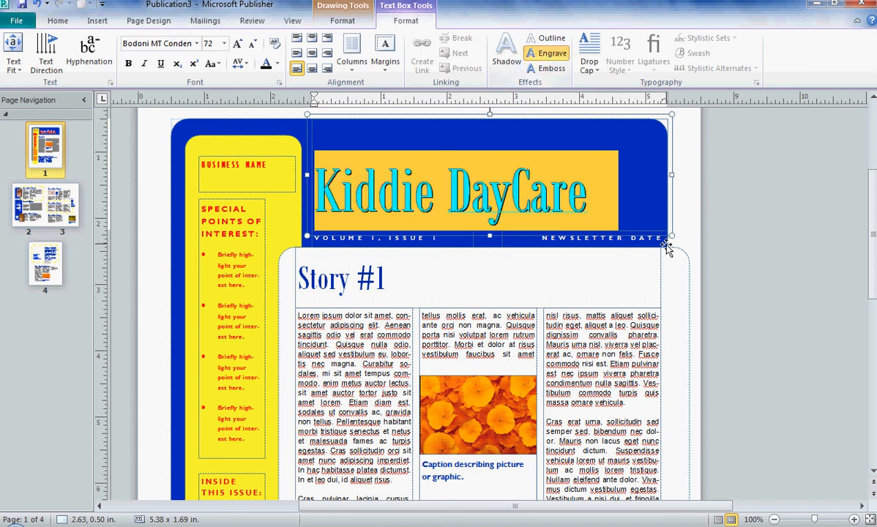
{"action": "left_click", "coordinate": [628, 188]}
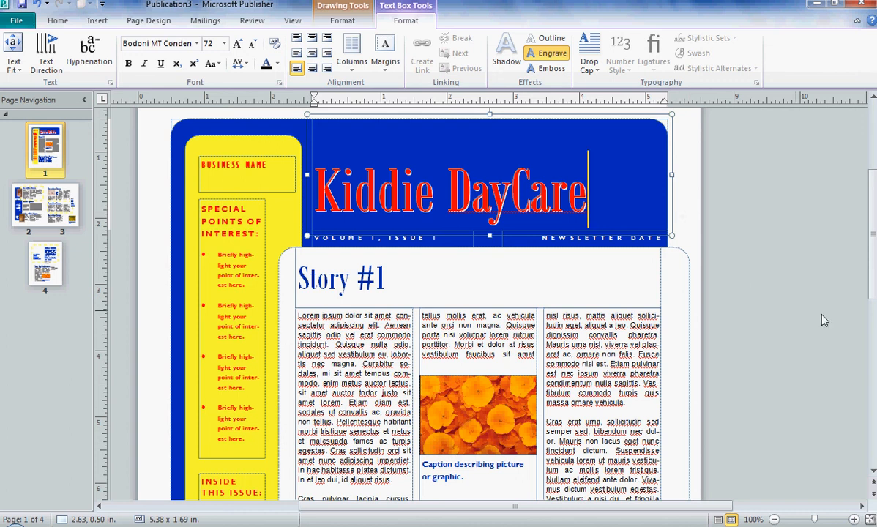
Place the cursor in the Story #1 body text near the bottom of the page
{"action": "scroll", "coordinate": [824, 307], "scroll_direction": "down", "scroll_amount": 3}
{"action": "scroll", "coordinate": [825, 306], "scroll_direction": "down", "scroll_amount": 10}
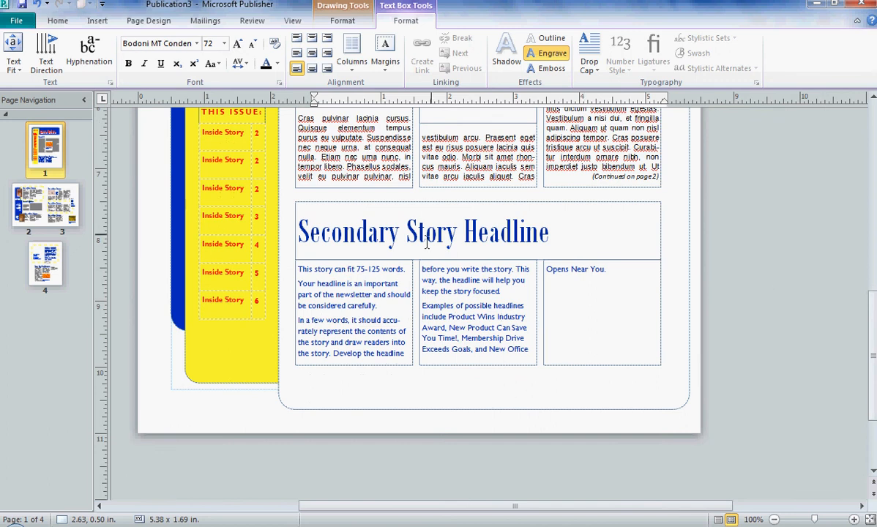
{"action": "left_click", "coordinate": [349, 167]}
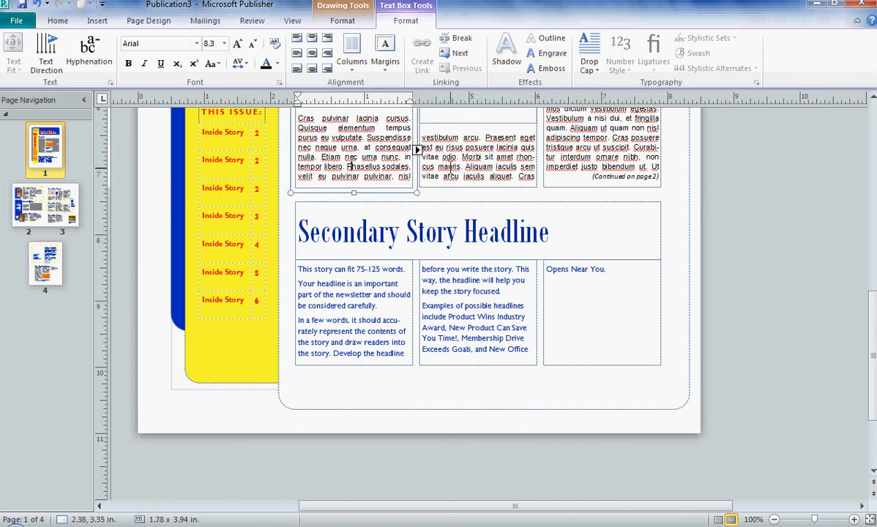